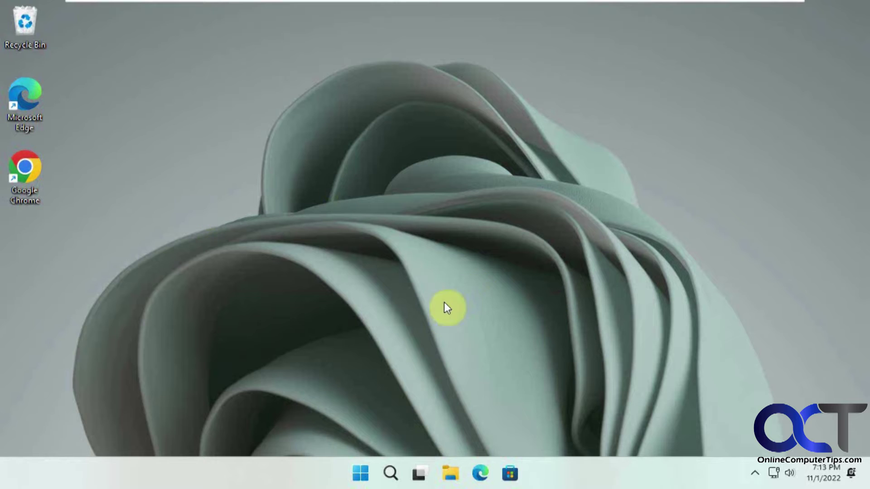
Check on the Settings Accounts page that the account is local, then minimize Settings.
{"action": "left_click", "coordinate": [360, 473]}
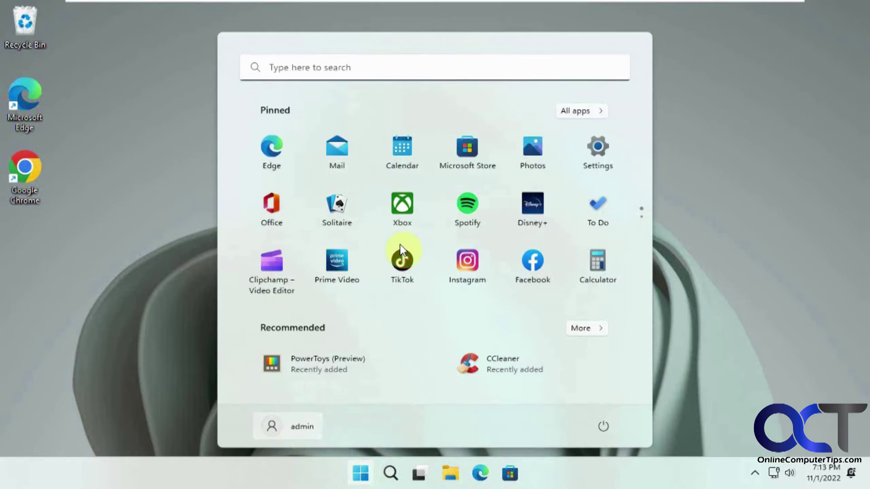
{"action": "left_click", "coordinate": [603, 156]}
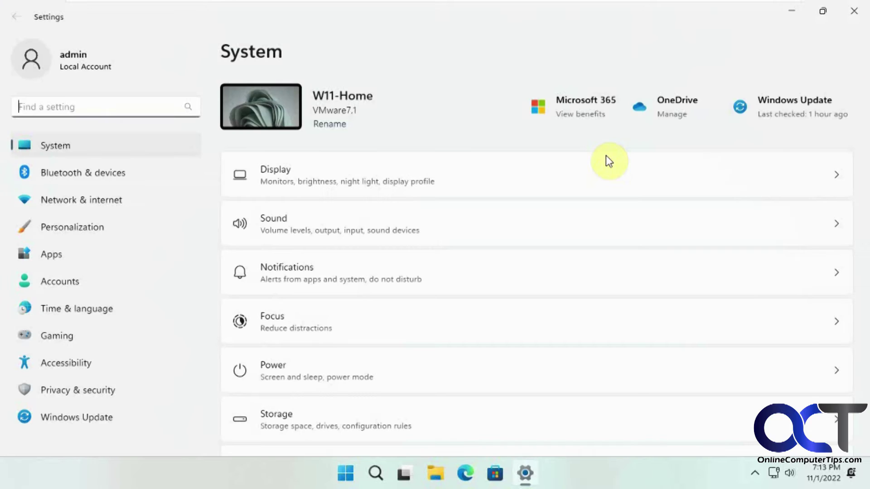
{"action": "left_click", "coordinate": [70, 280]}
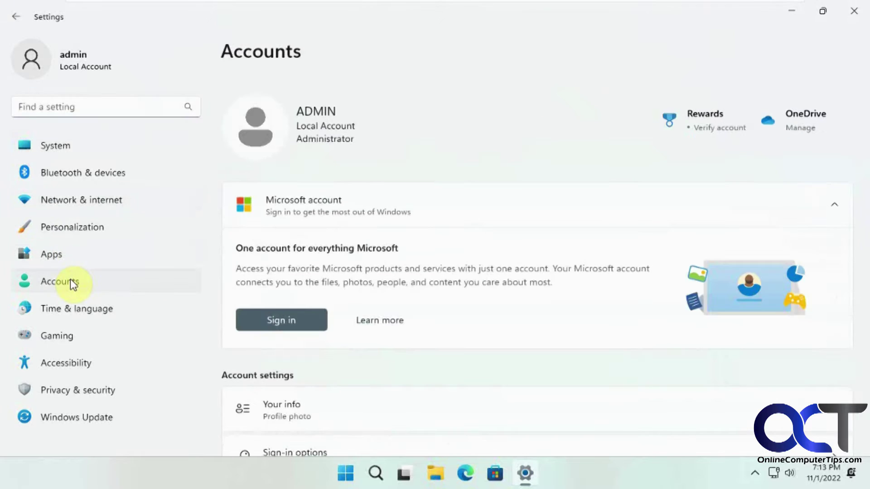
{"action": "left_click", "coordinate": [792, 17]}
Create a desktop text file named Local.txt and place it below Google Chrome.
{"action": "right_click", "coordinate": [38, 236]}
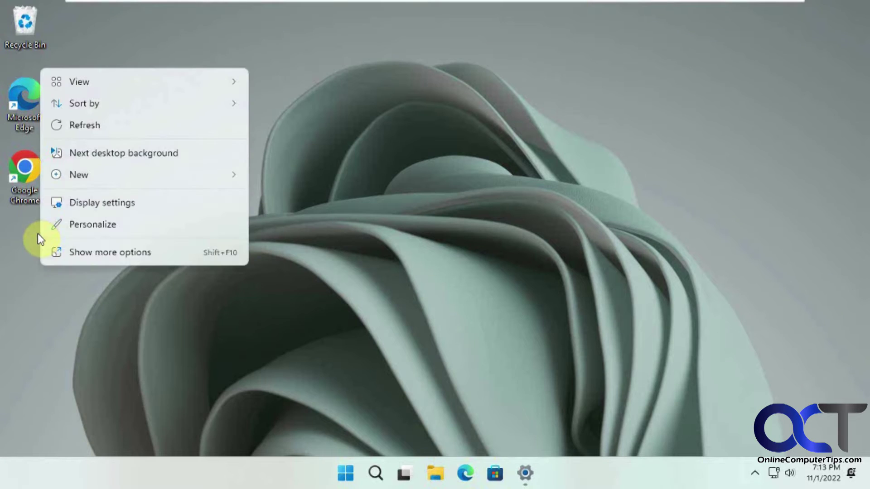
{"action": "mouse_move", "coordinate": [137, 176]}
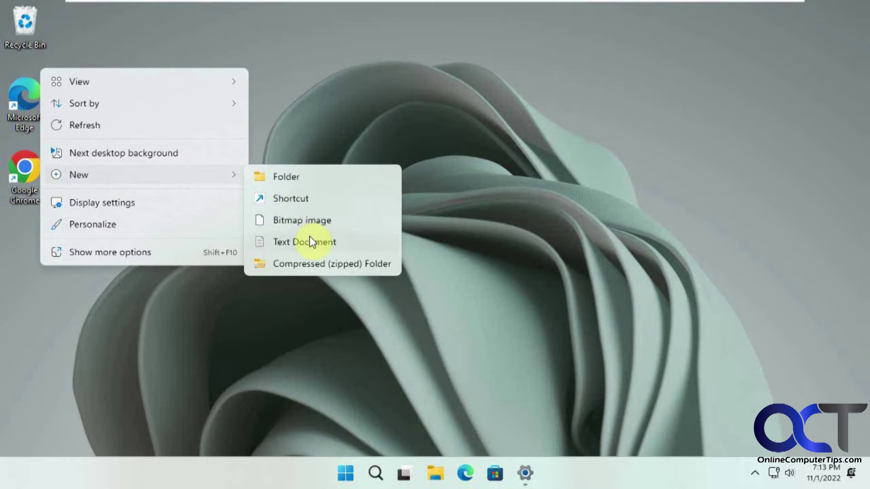
{"action": "left_click", "coordinate": [310, 240]}
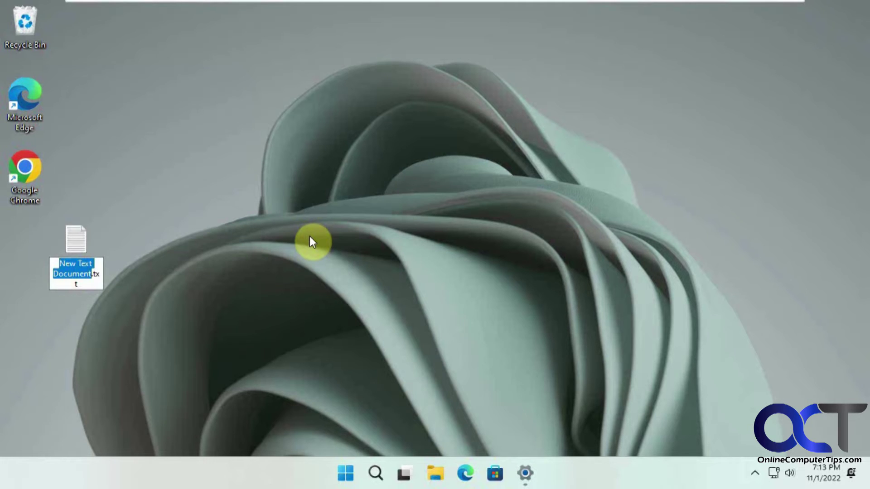
{"action": "type", "text": "Local"}
{"action": "key", "text": "Return"}
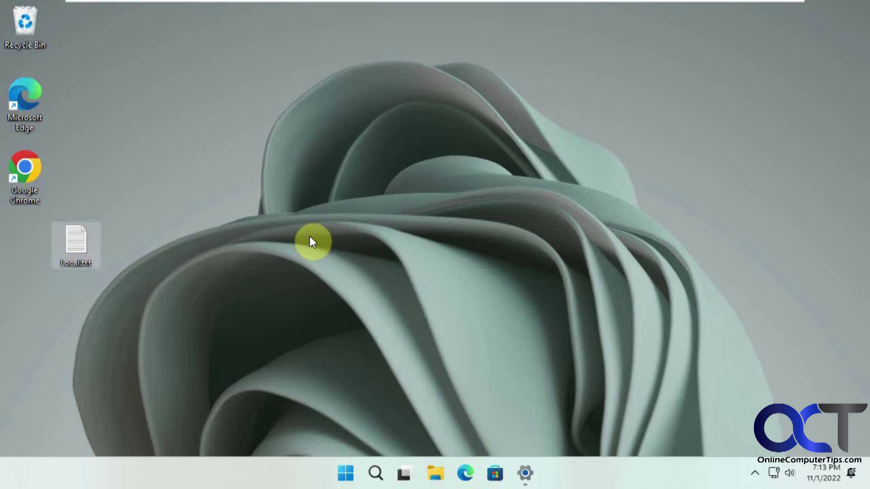
{"action": "left_click_drag", "start_coordinate": [71, 241], "coordinate": [28, 238]}
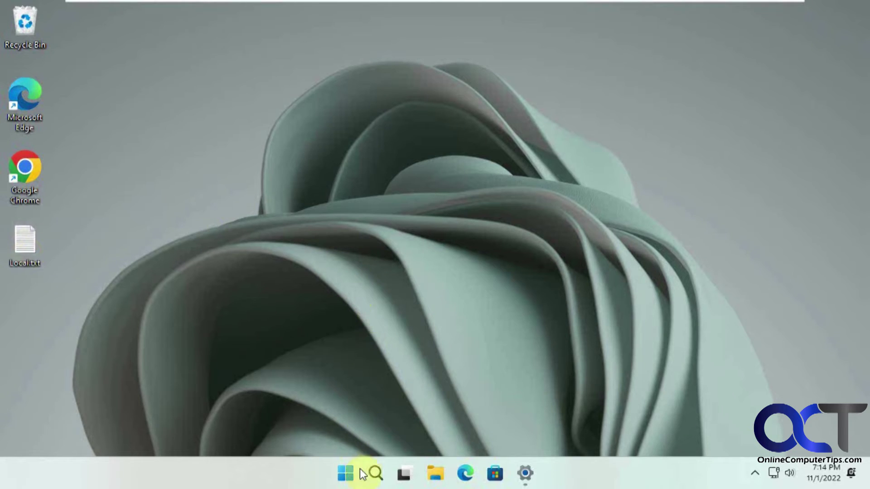
Go to Your info in Accounts and start signing in with a Microsoft account instead.
{"action": "left_click", "coordinate": [525, 473]}
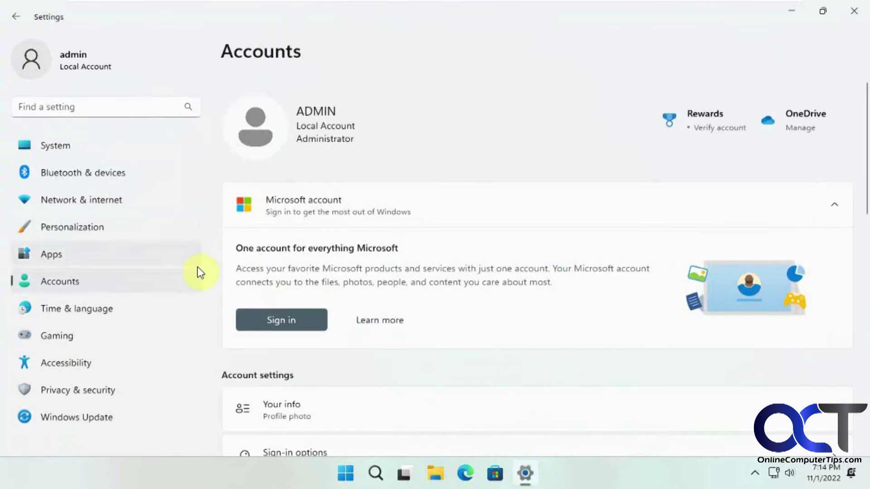
{"action": "scroll", "coordinate": [320, 290], "scroll_direction": "down", "scroll_amount": 3}
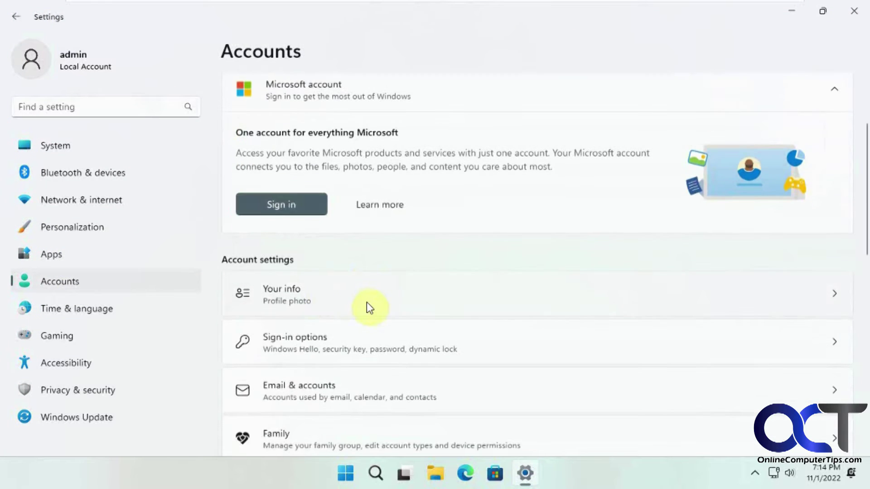
{"action": "left_click", "coordinate": [368, 307]}
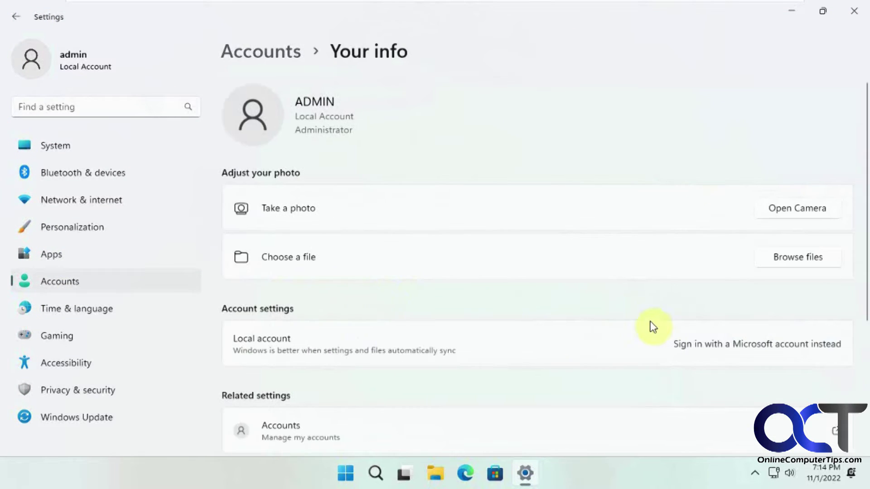
{"action": "left_click", "coordinate": [733, 349]}
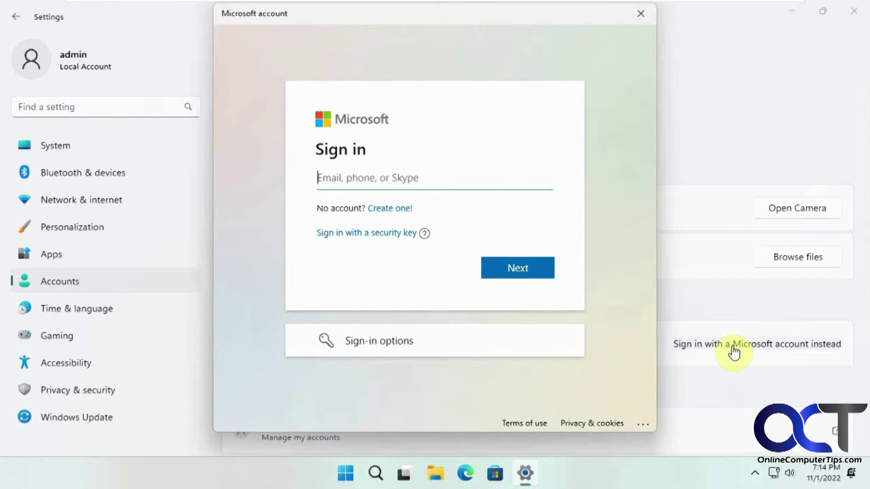
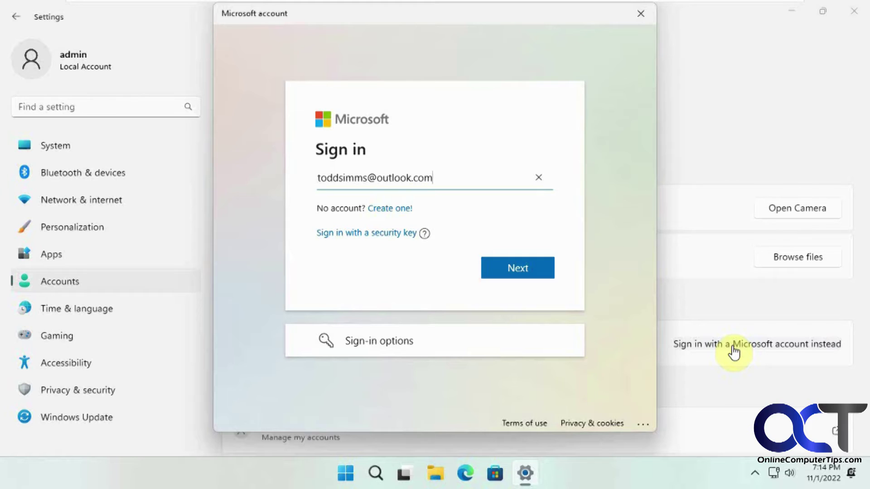
Enter the Microsoft account e-mail, its password, and the current Windows password.
{"action": "left_click", "coordinate": [514, 271]}
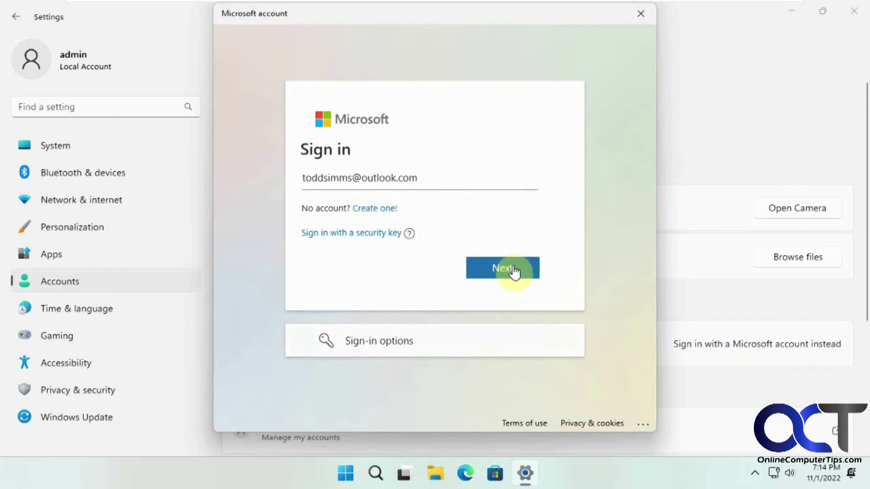
{"action": "type", "text": "••"}
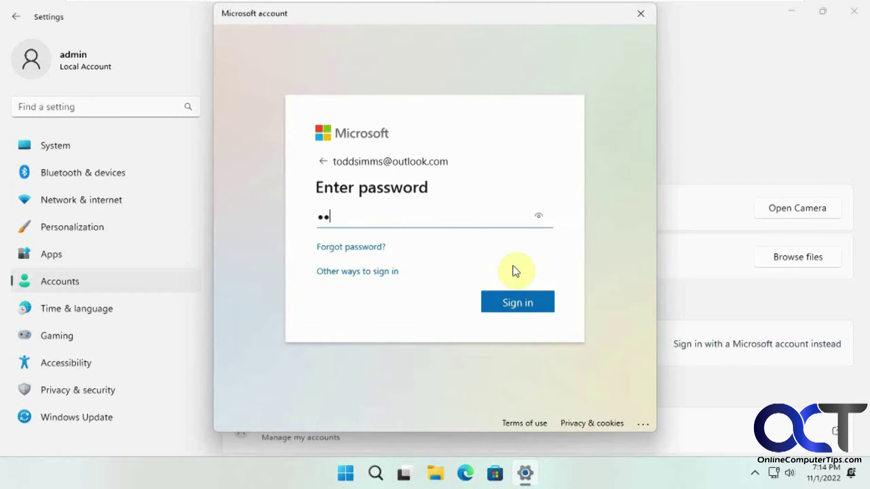
{"action": "type", "text": "••••••"}
{"action": "left_click", "coordinate": [520, 300]}
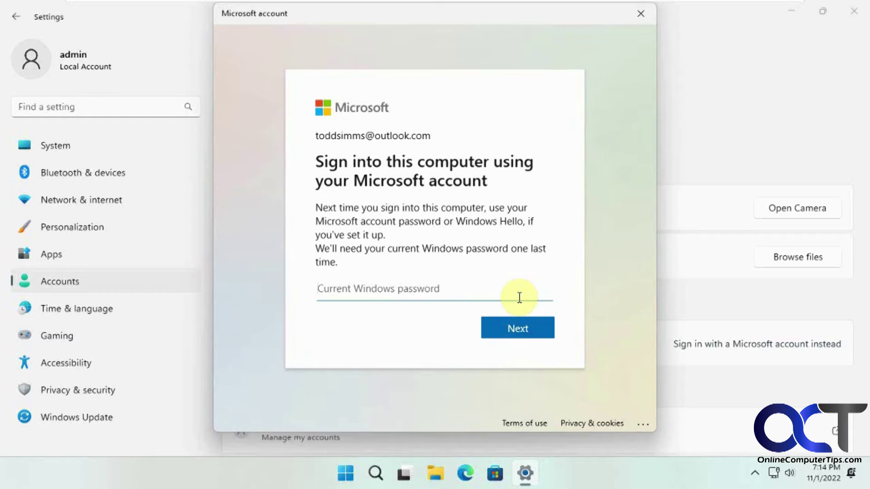
{"action": "type", "text": "••••••••"}
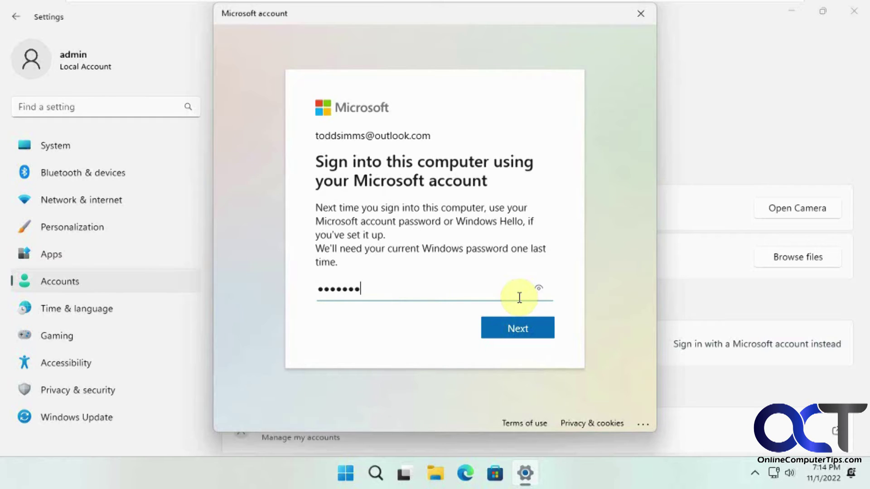
{"action": "left_click", "coordinate": [520, 330]}
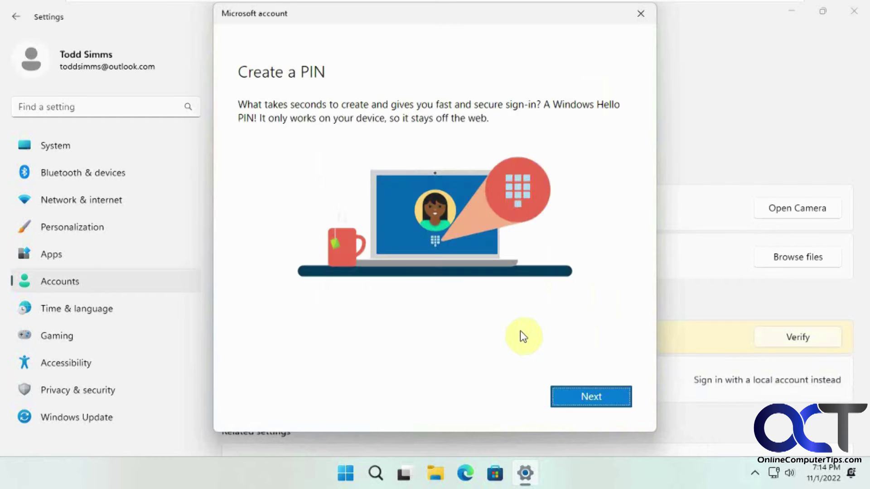
Create and confirm a new Windows Hello PIN, then close Settings.
{"action": "left_click", "coordinate": [587, 395]}
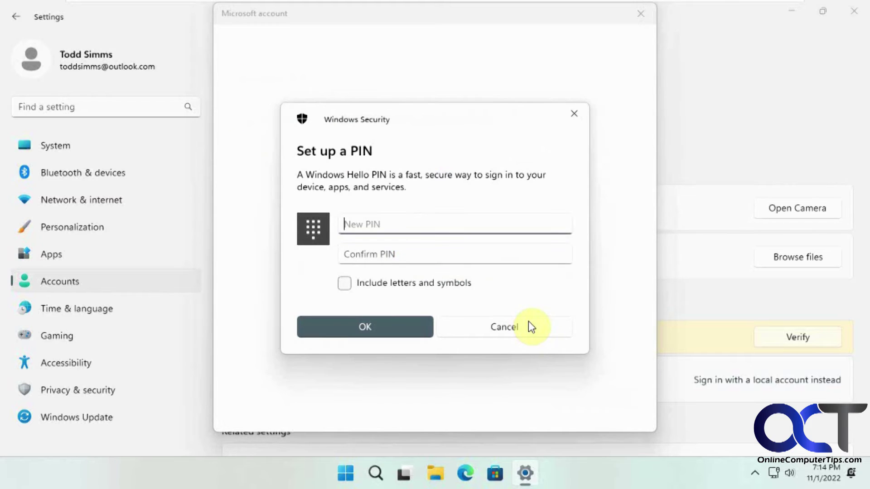
{"action": "type", "text": "1234"}
{"action": "key", "text": "Tab"}
{"action": "type", "text": "1234"}
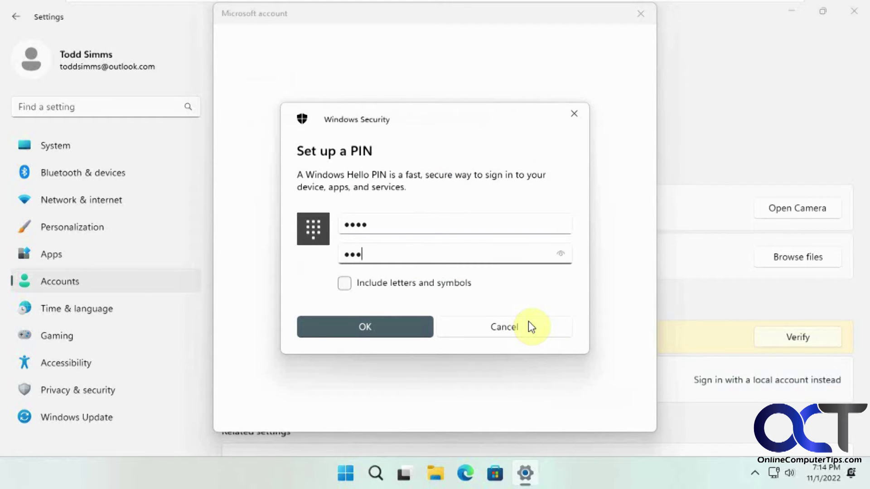
{"action": "left_click", "coordinate": [388, 330]}
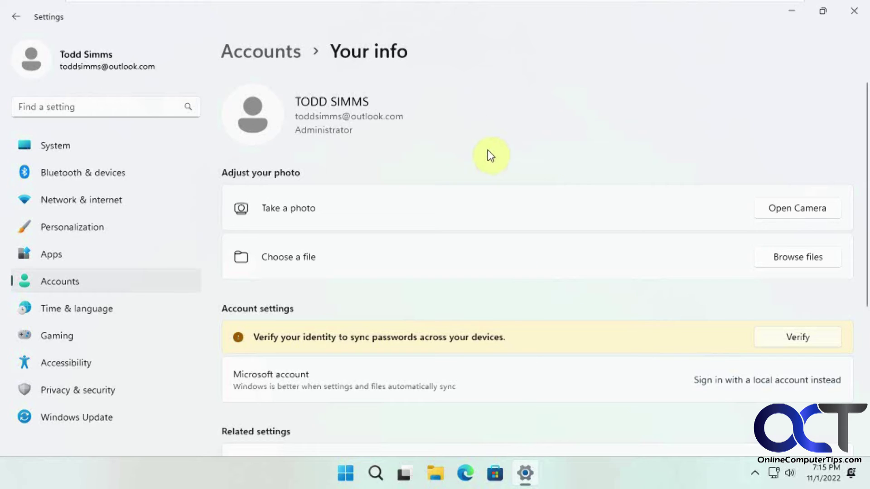
{"action": "left_click", "coordinate": [852, 13]}
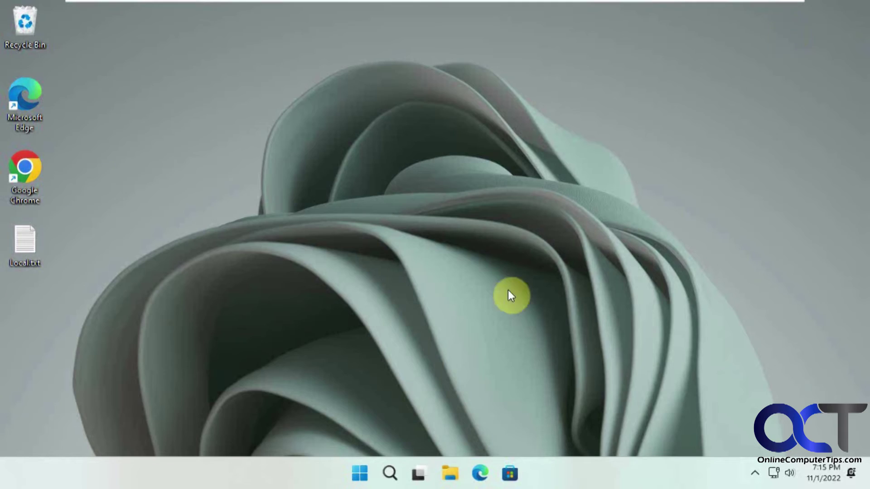
Sign out of the account from the Start menu.
{"action": "left_click", "coordinate": [360, 474]}
{"action": "left_click", "coordinate": [317, 427]}
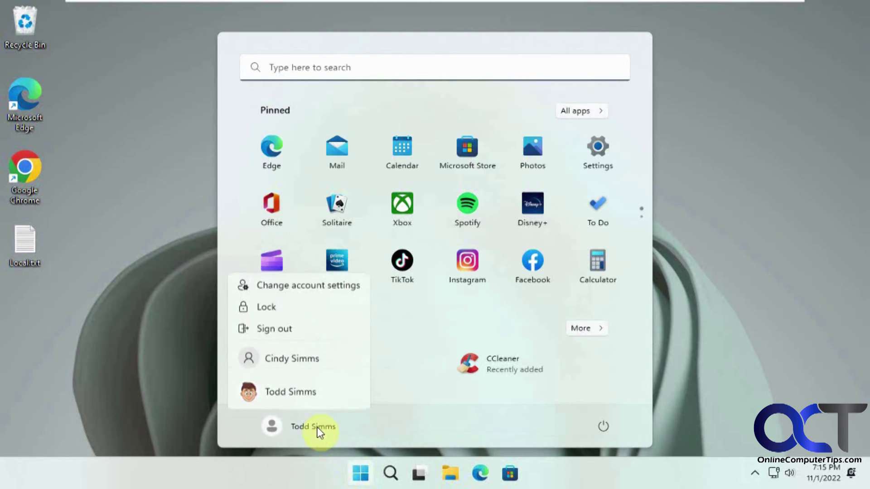
{"action": "left_click", "coordinate": [290, 330]}
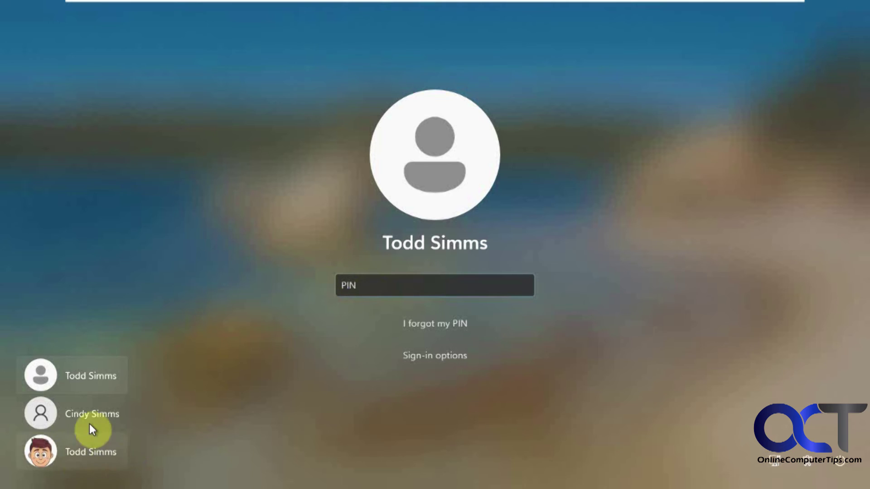
Sign back in to the Microsoft-linked account on the lock screen with the new PIN.
{"action": "left_click", "coordinate": [92, 376]}
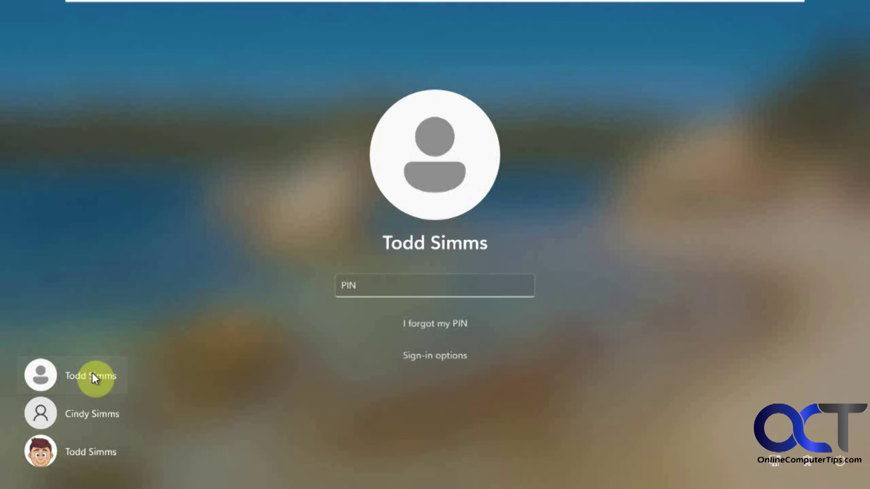
{"action": "left_click", "coordinate": [376, 278]}
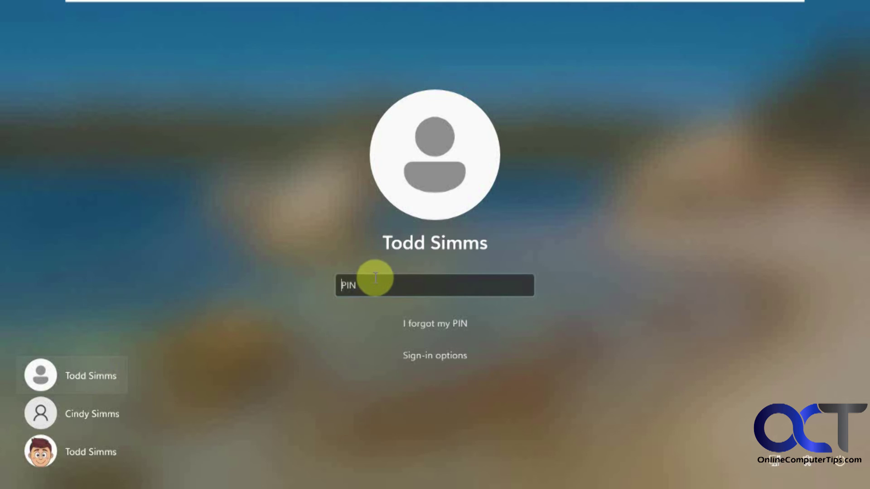
{"action": "type", "text": "1234"}
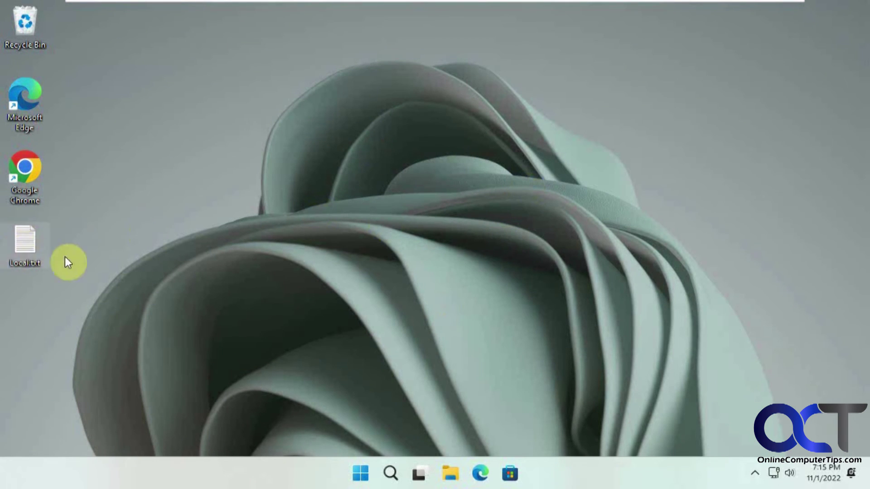
Reopen Settings and go from Accounts to the Your info page.
{"action": "left_click", "coordinate": [361, 473]}
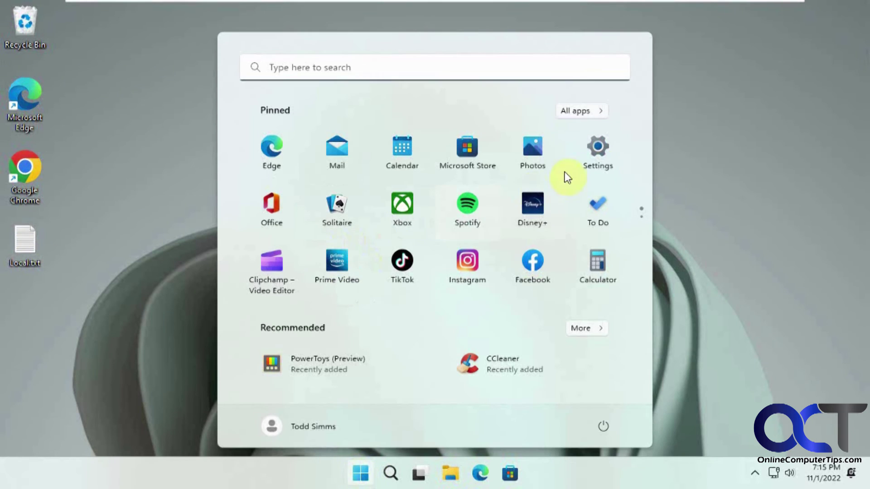
{"action": "left_click", "coordinate": [598, 154]}
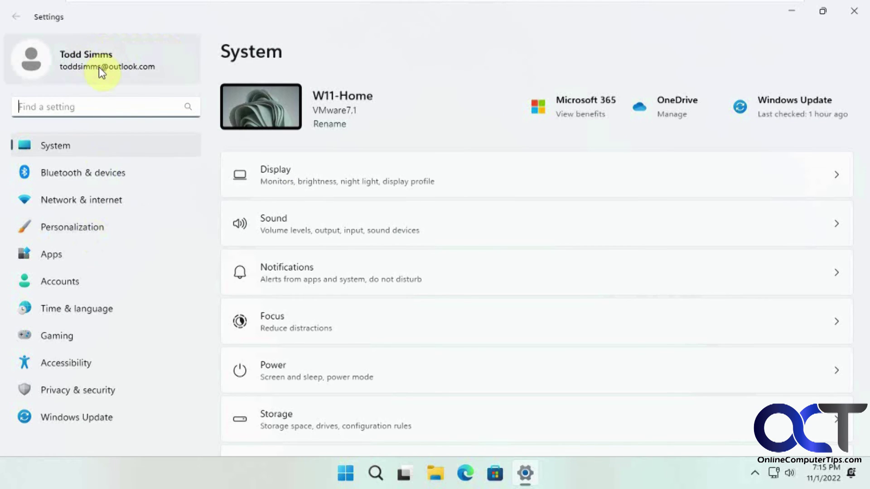
{"action": "left_click", "coordinate": [69, 281]}
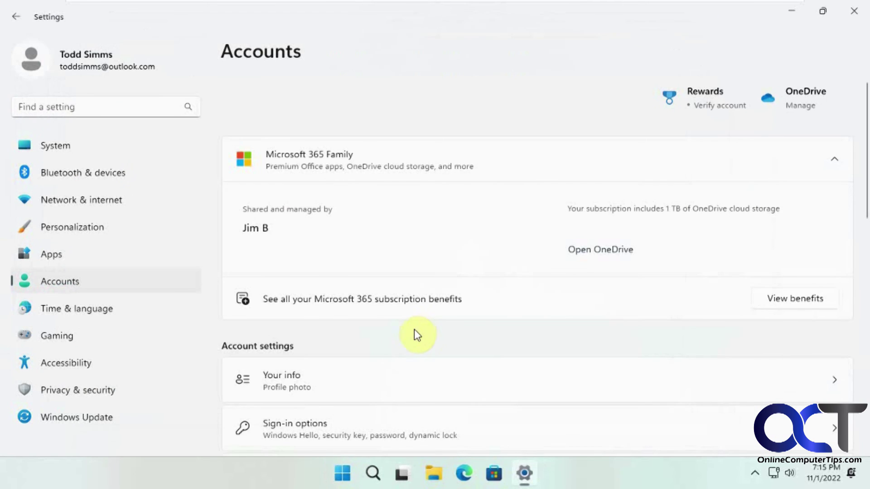
{"action": "scroll", "coordinate": [412, 332], "scroll_direction": "down", "scroll_amount": 2}
{"action": "left_click", "coordinate": [338, 309]}
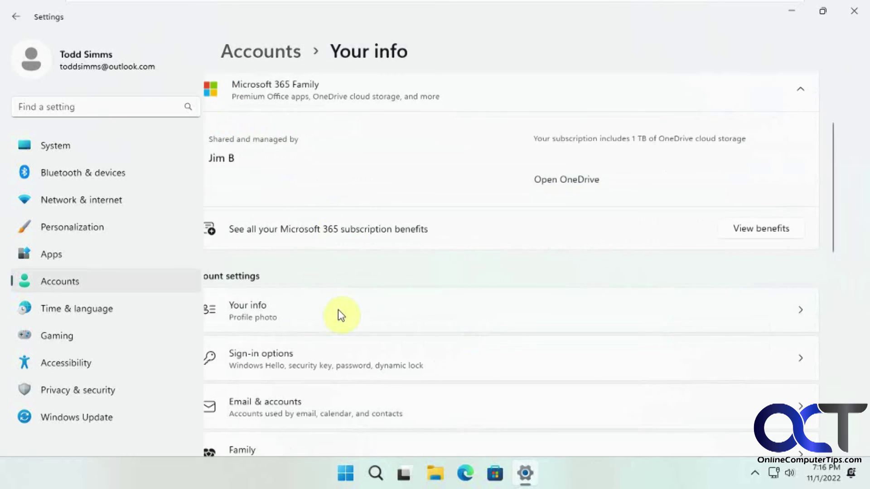